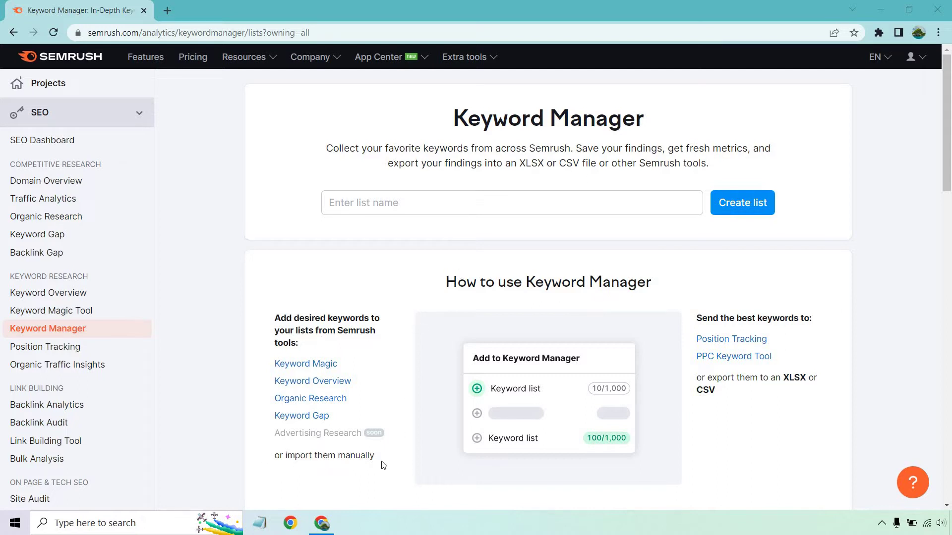
# - Create an empty keyword list named 'Juicy Keywords' (0 of 1,000 keywords)
pyautogui.click(369, 202)
pyautogui.write('Juicy ')
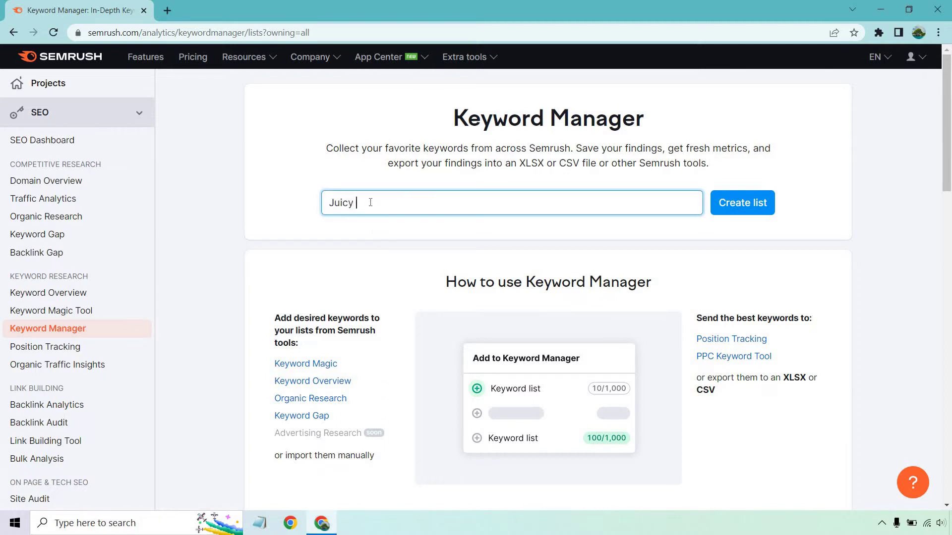
pyautogui.write('Keywords')
pyautogui.click(735, 203)
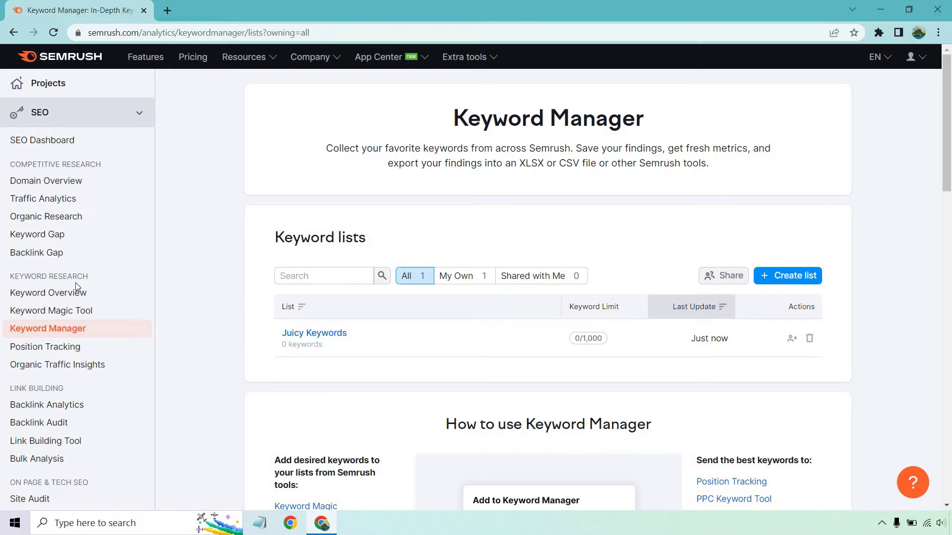
# - Run a Keyword Overview search for 'shopify' and scroll down to its keyword variations
pyautogui.click(56, 296)
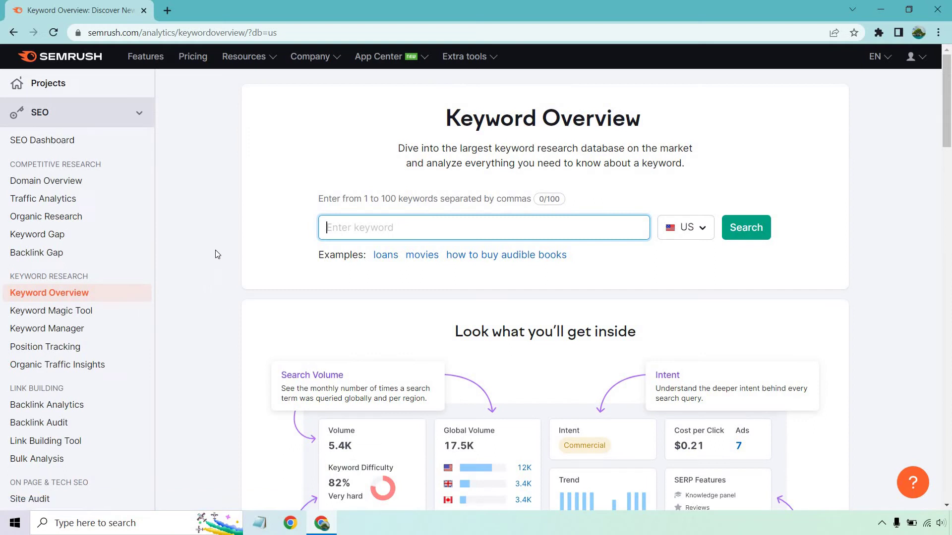
pyautogui.write('shopify')
pyautogui.press('Return')
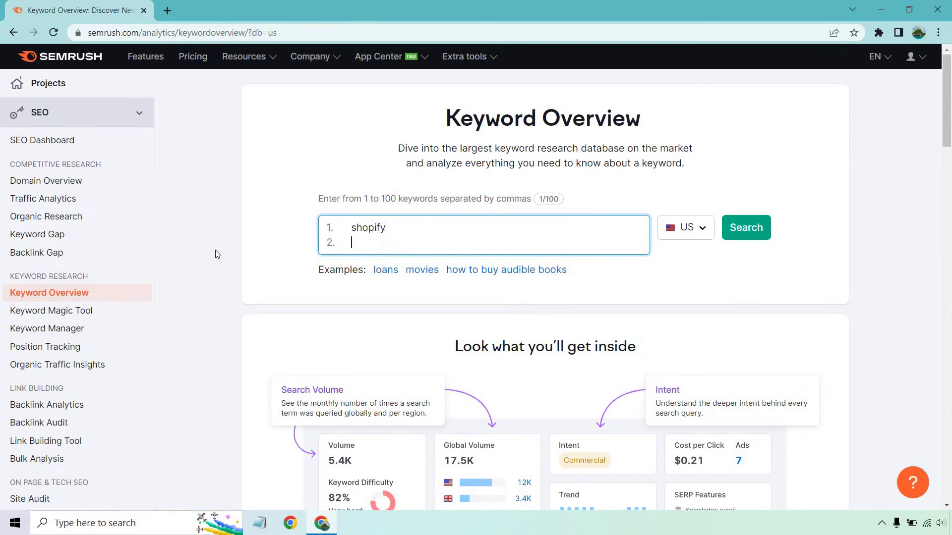
pyautogui.press('BackSpace')
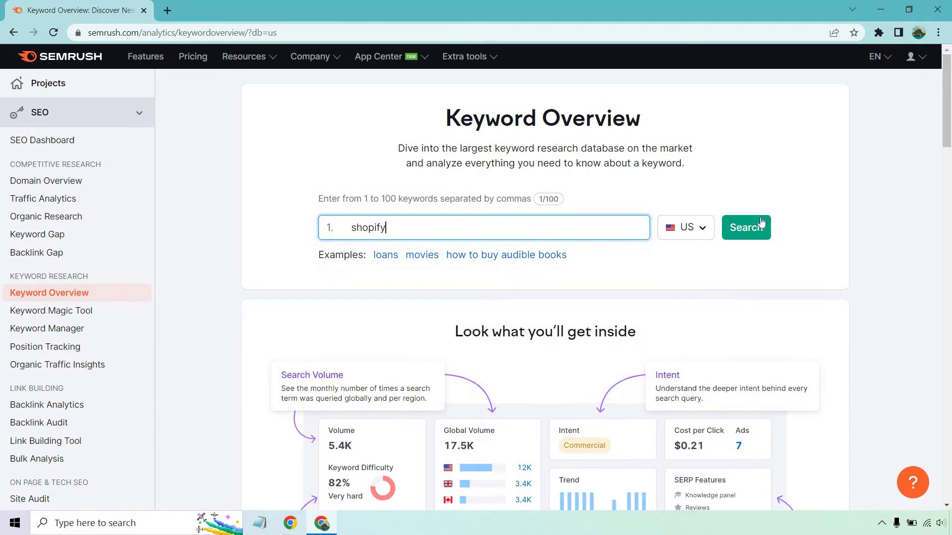
pyautogui.click(752, 231)
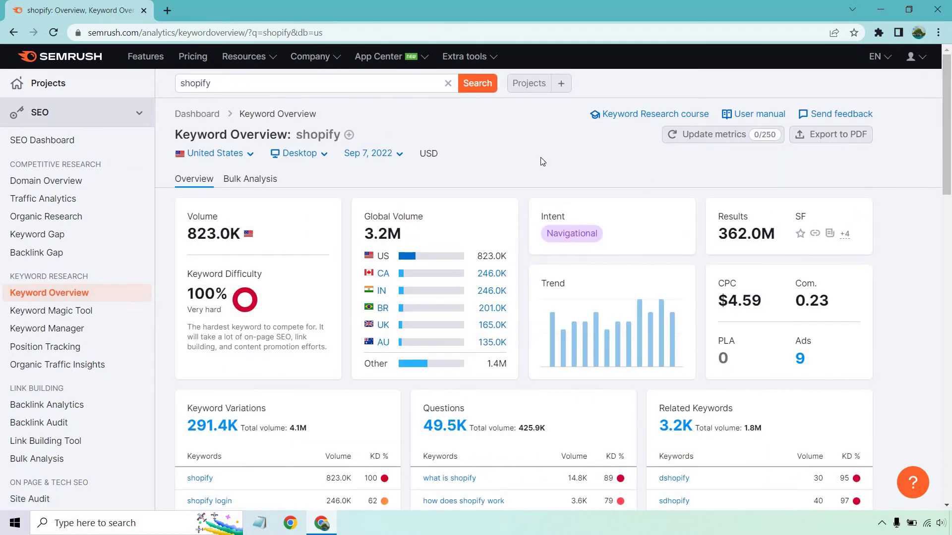
pyautogui.scroll(-3, 499, 143)
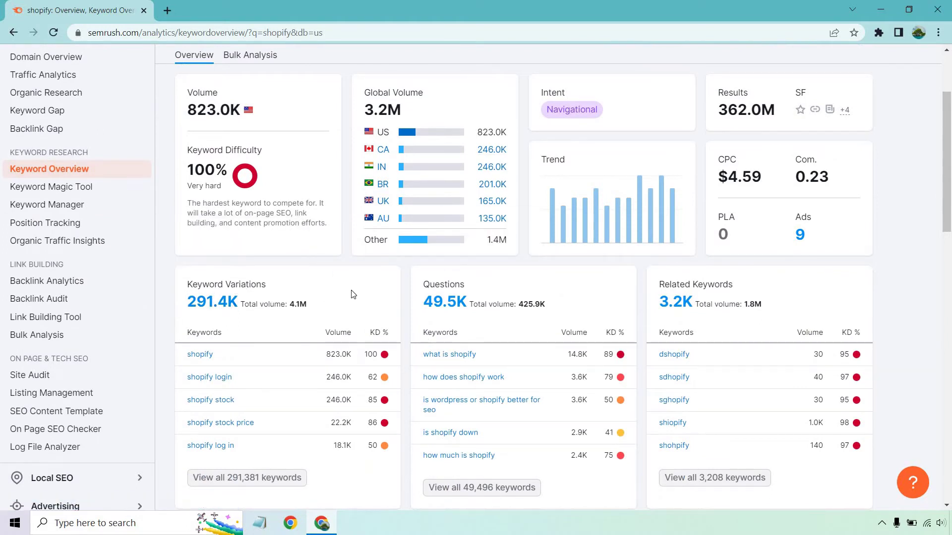
# - Show all 291,381 shopify variations and filter keyword difficulty to Very easy, leaving 400 keywords
pyautogui.click(254, 479)
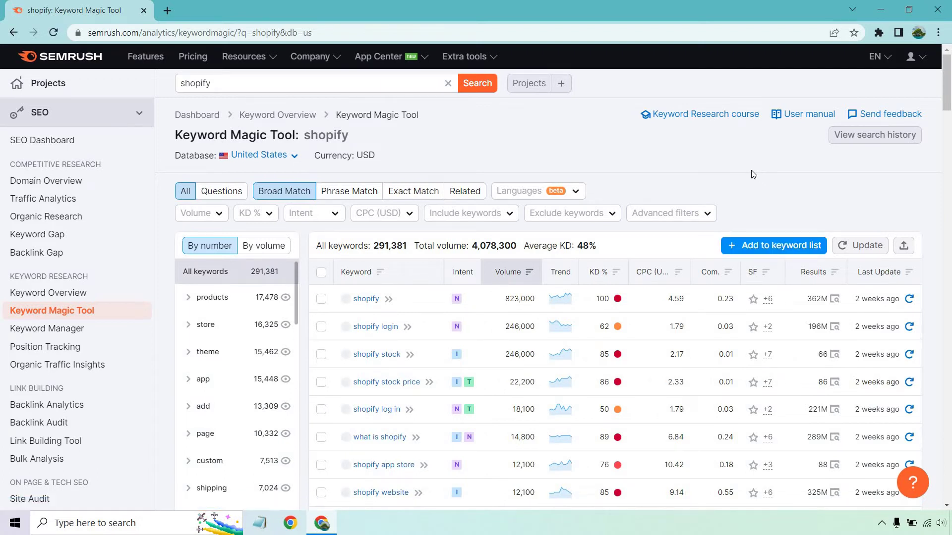
pyautogui.click(259, 214)
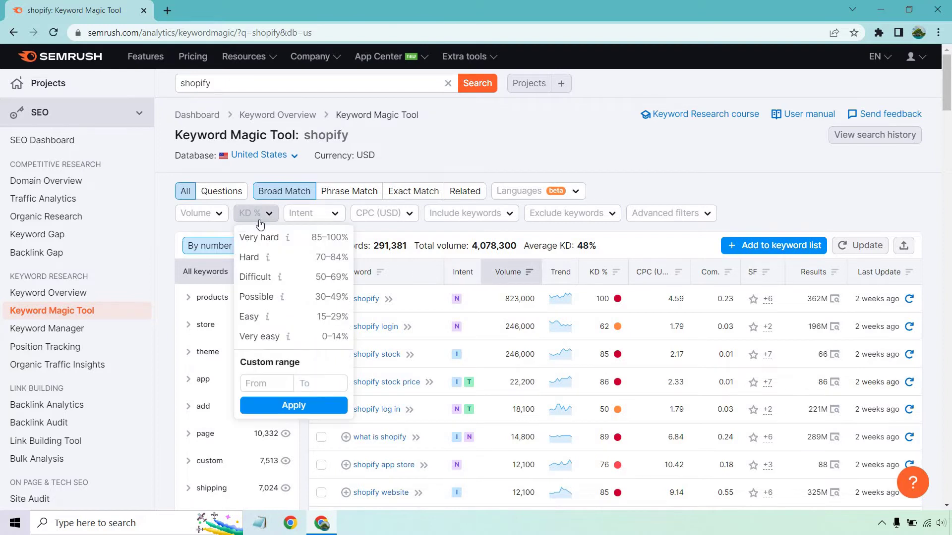
pyautogui.click(272, 338)
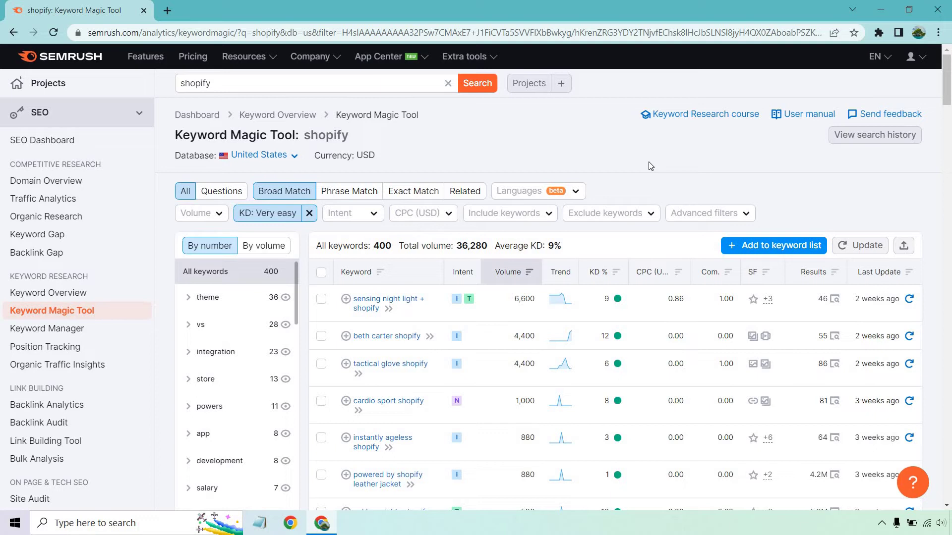
pyautogui.scroll(-10, 550, 296)
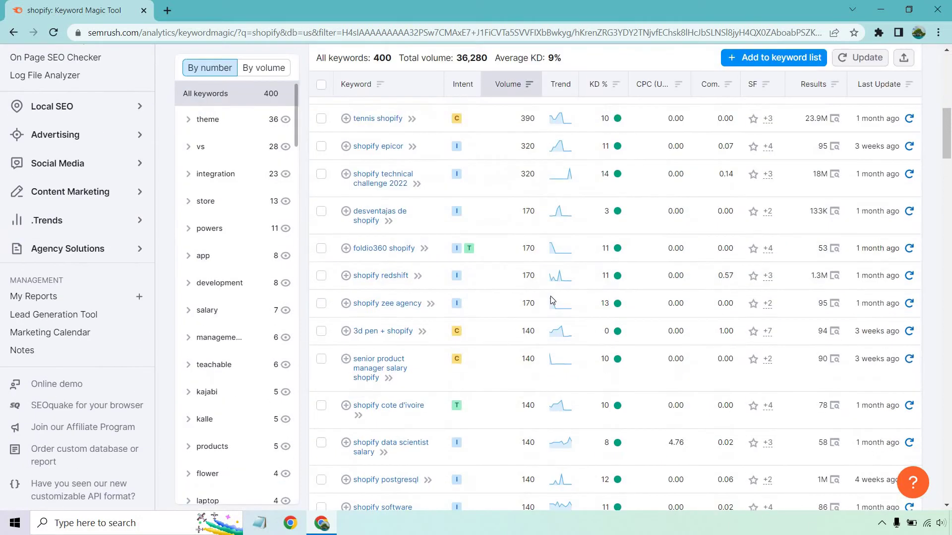
pyautogui.scroll(-15, 550, 278)
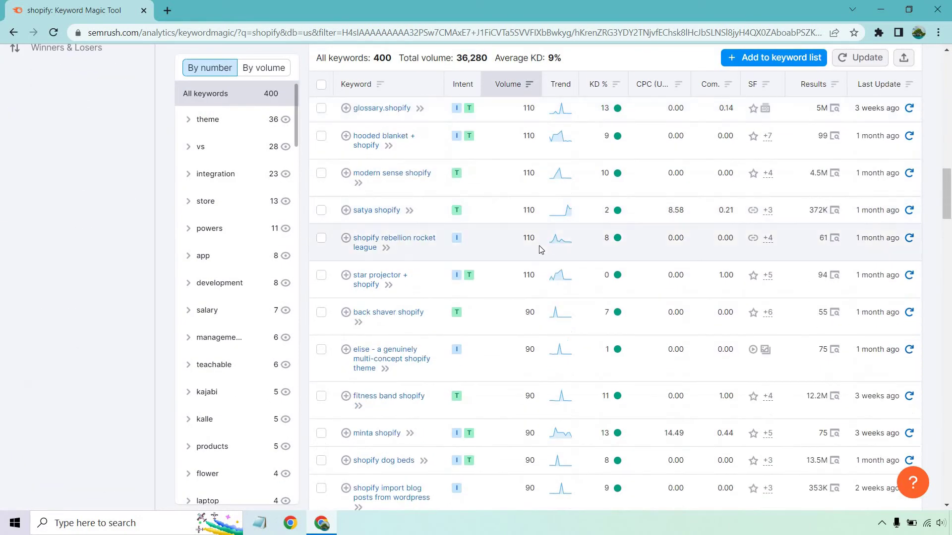
pyautogui.scroll(-3, 515, 272)
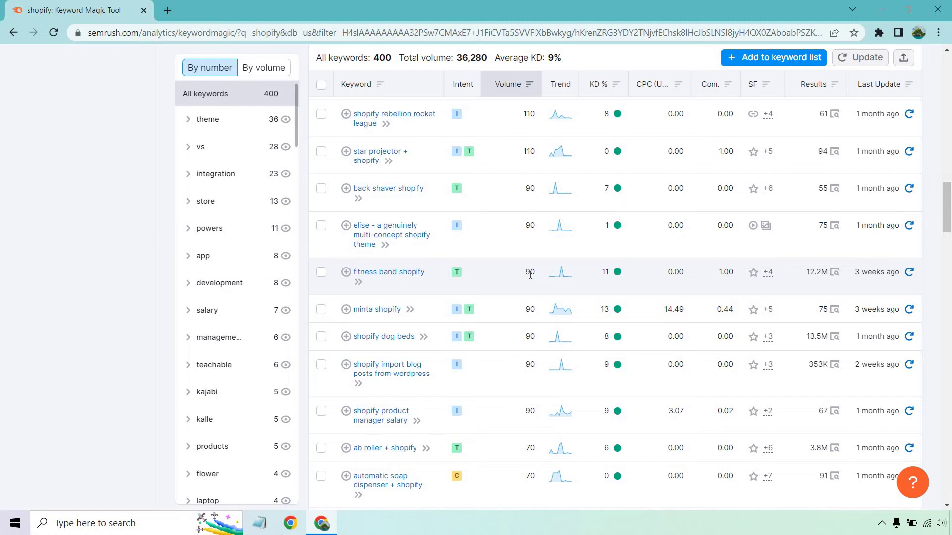
pyautogui.scroll(-7, 530, 263)
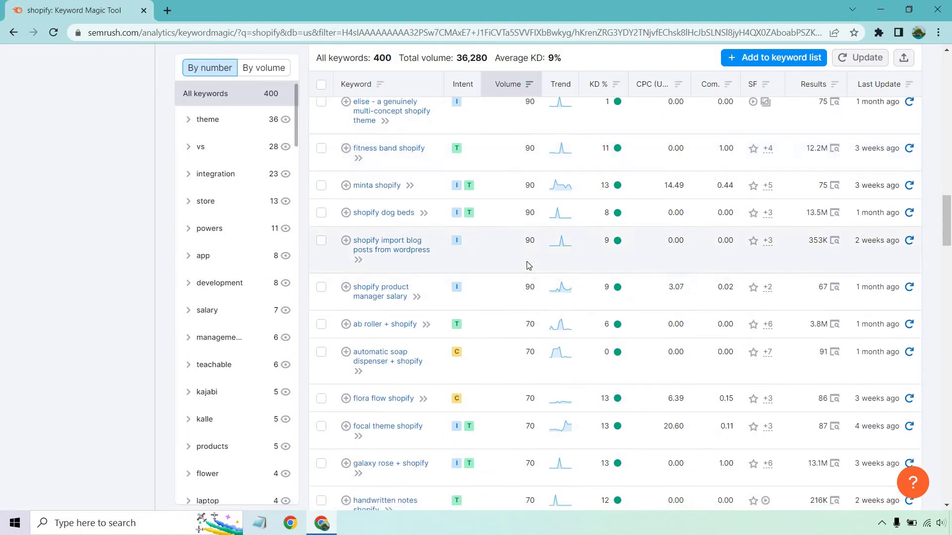
pyautogui.scroll(-3, 530, 254)
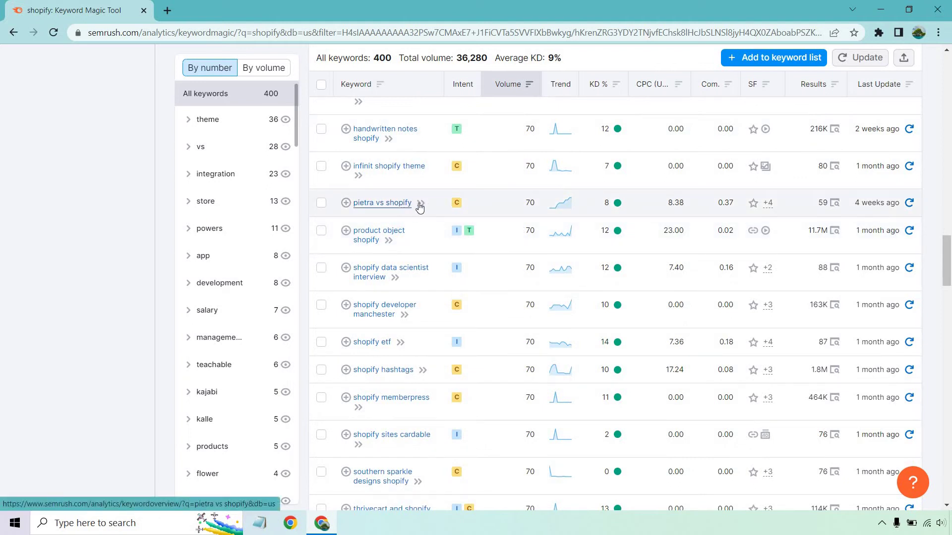
pyautogui.moveTo(455, 205)
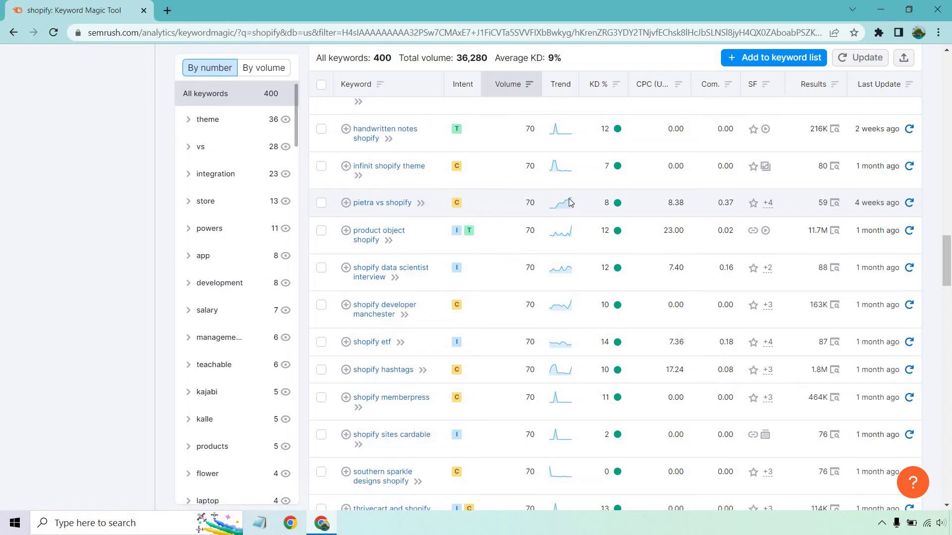
pyautogui.moveTo(615, 205)
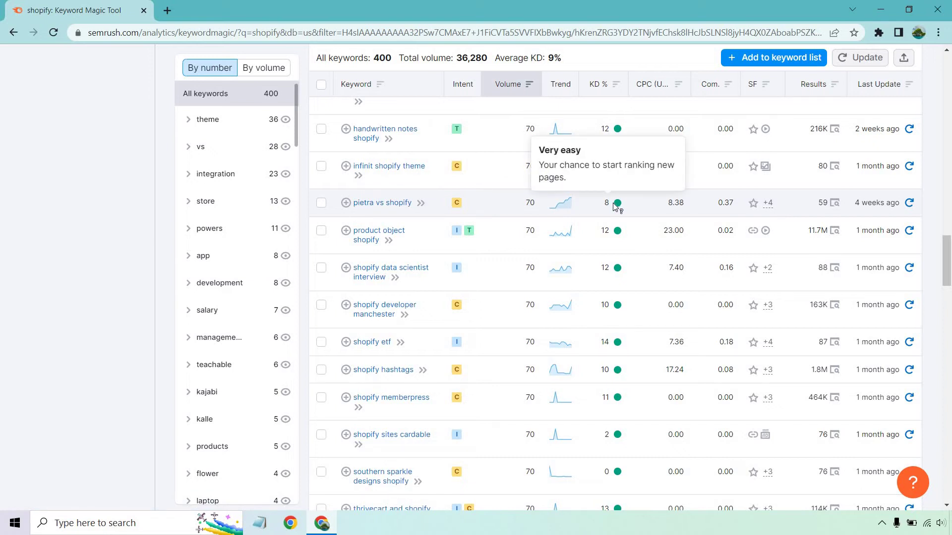
# - Select the 'pietra vs shopify' and 'broadcast theme shopify' keywords
pyautogui.click(321, 204)
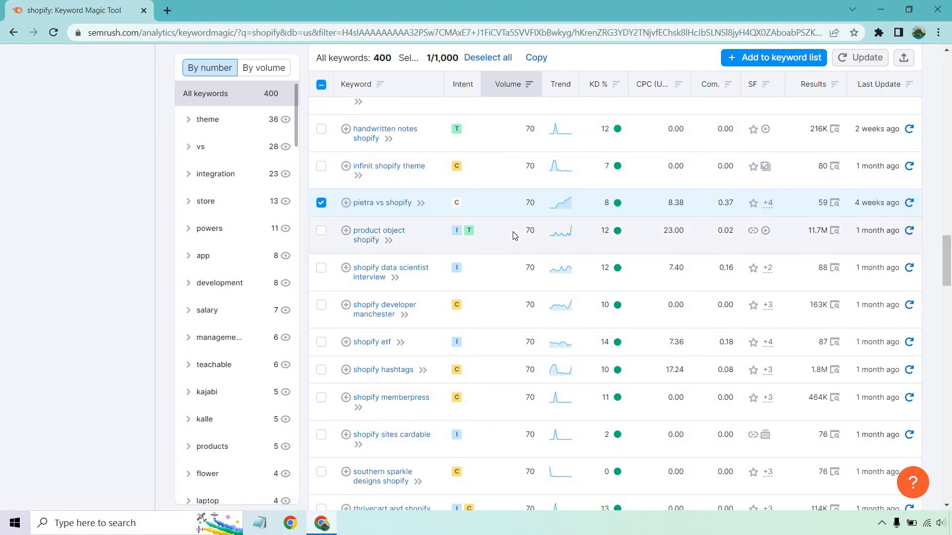
pyautogui.scroll(-2, 512, 234)
pyautogui.scroll(-1, 505, 207)
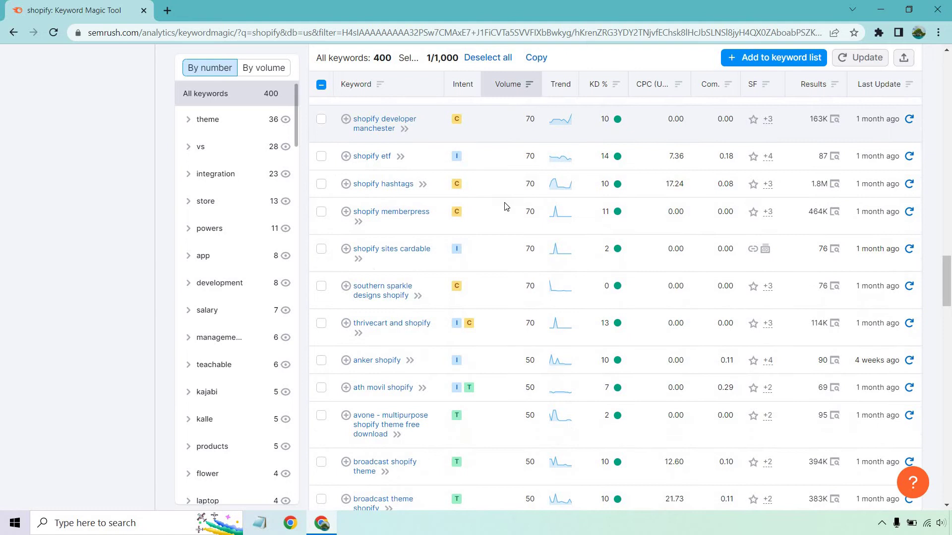
pyautogui.scroll(-4, 504, 206)
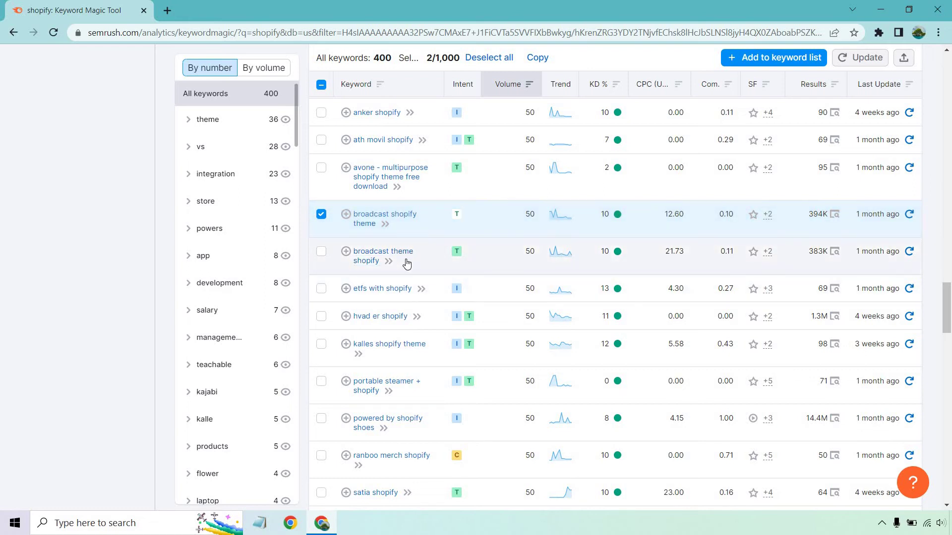
pyautogui.click(322, 252)
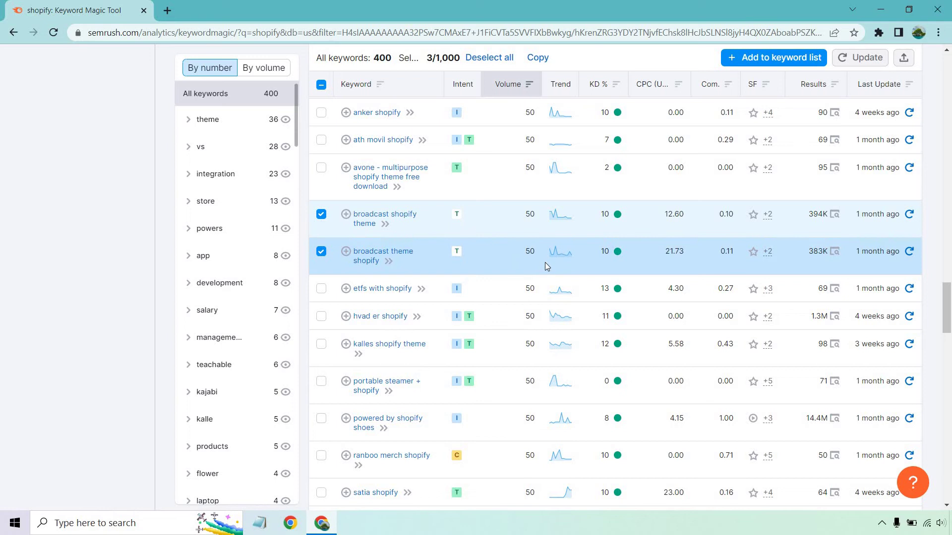
pyautogui.scroll(-5, 545, 264)
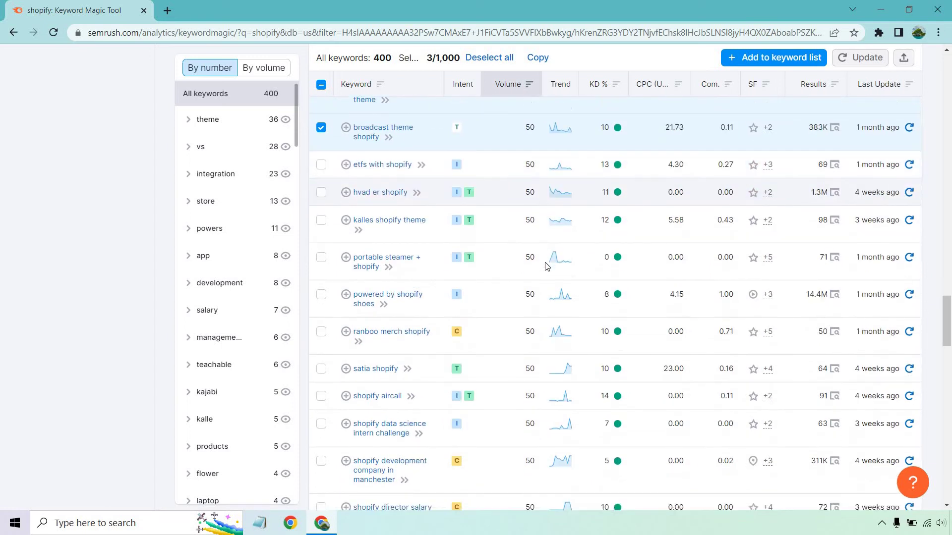
pyautogui.scroll(-4, 545, 266)
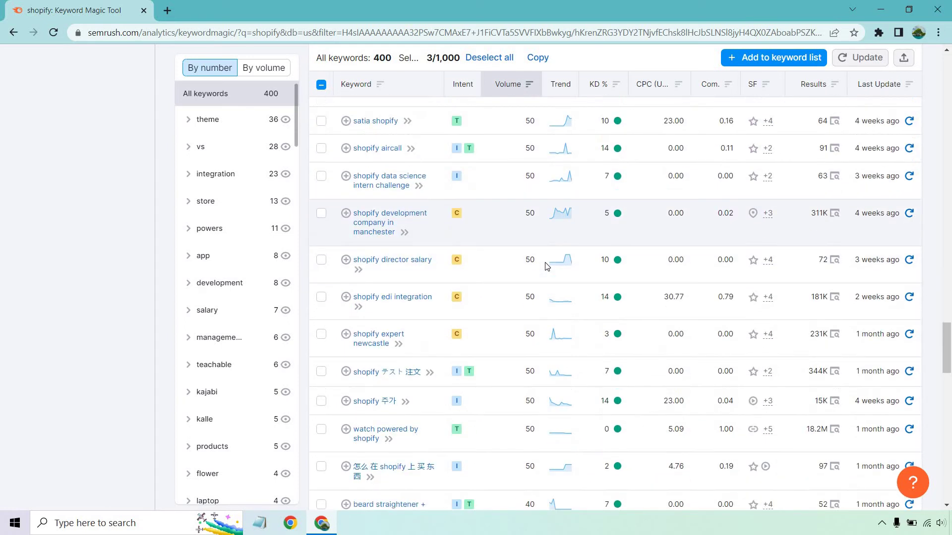
pyautogui.scroll(-5, 542, 259)
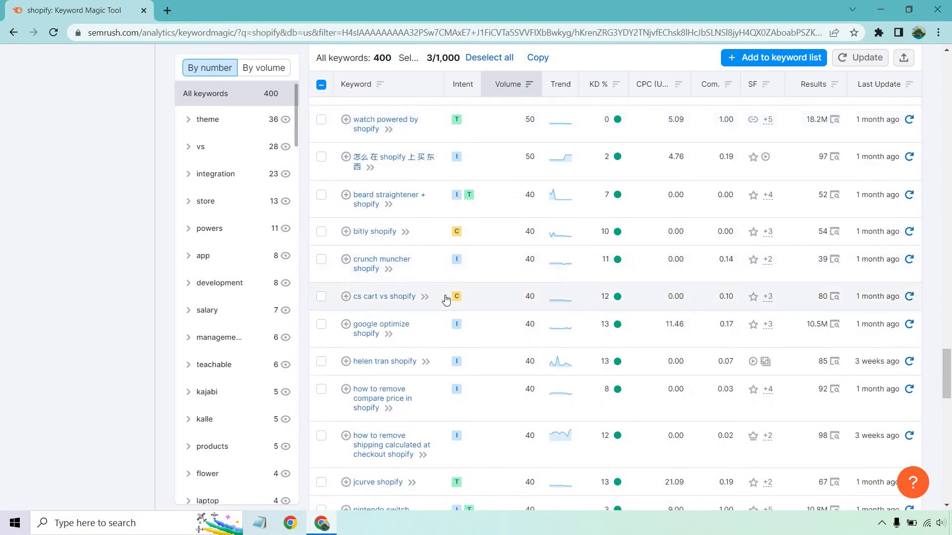
# - Select 'cs cart vs shopify' (volume 40, KD 12), making 4 selected, and return to the top
pyautogui.click(322, 298)
pyautogui.moveTo(454, 300)
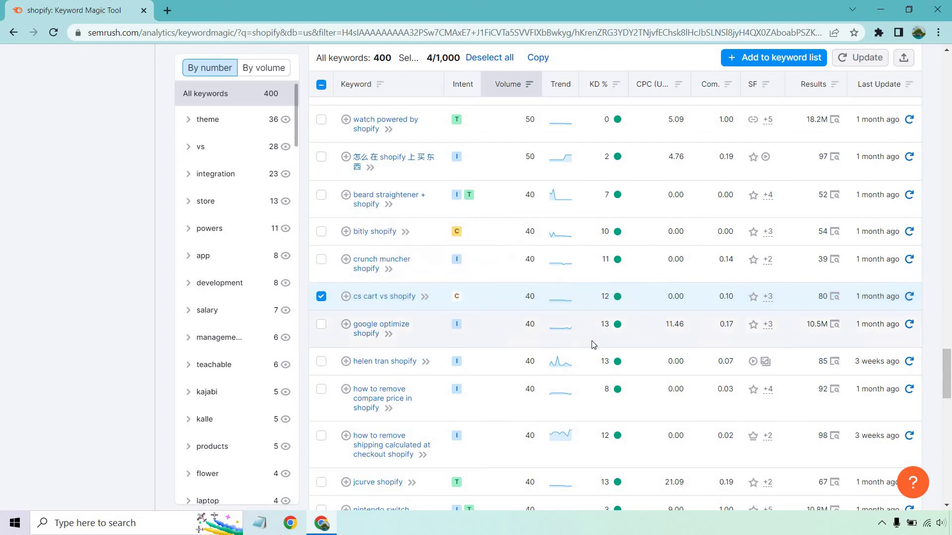
pyautogui.scroll(10, 593, 344)
pyautogui.scroll(15, 596, 344)
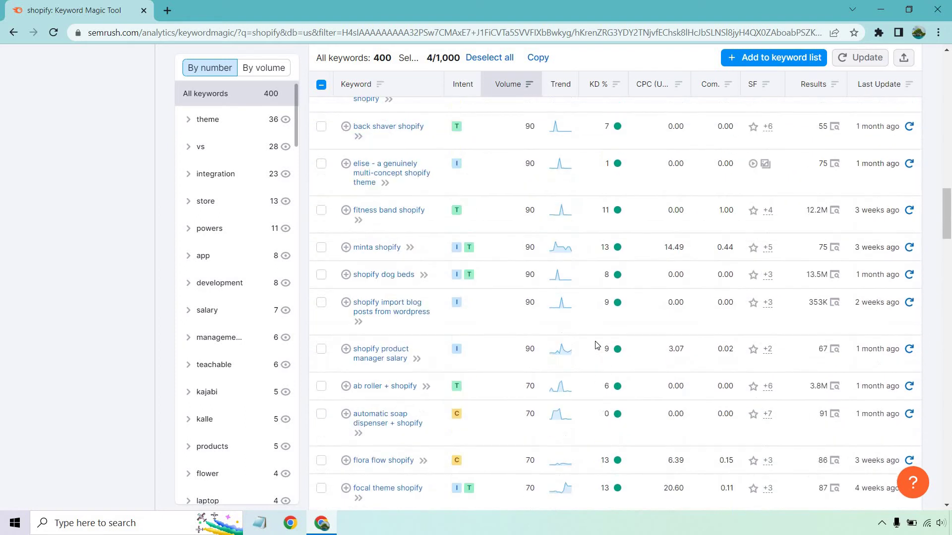
pyautogui.scroll(2, 597, 346)
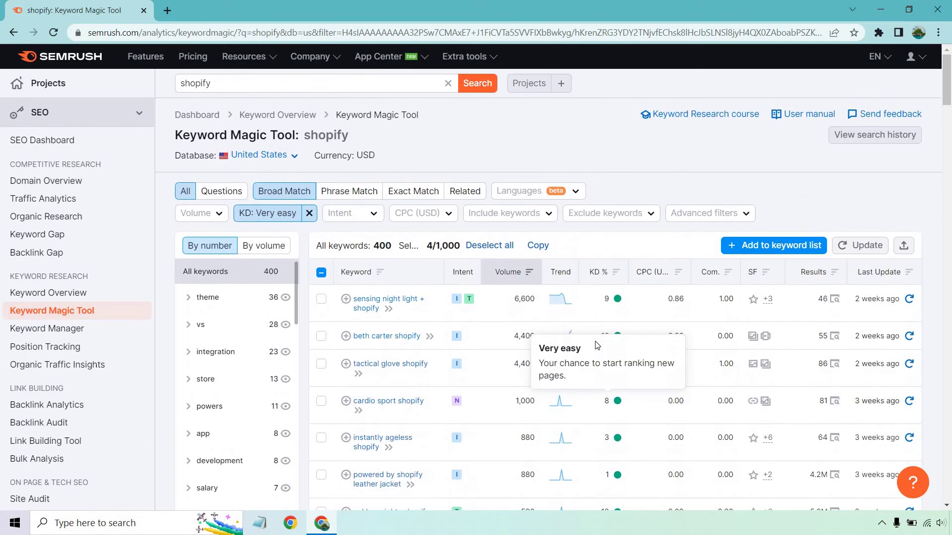
# - Add the four selected keywords to the Juicy Keywords list, bringing it to 4/1,000
pyautogui.click(753, 253)
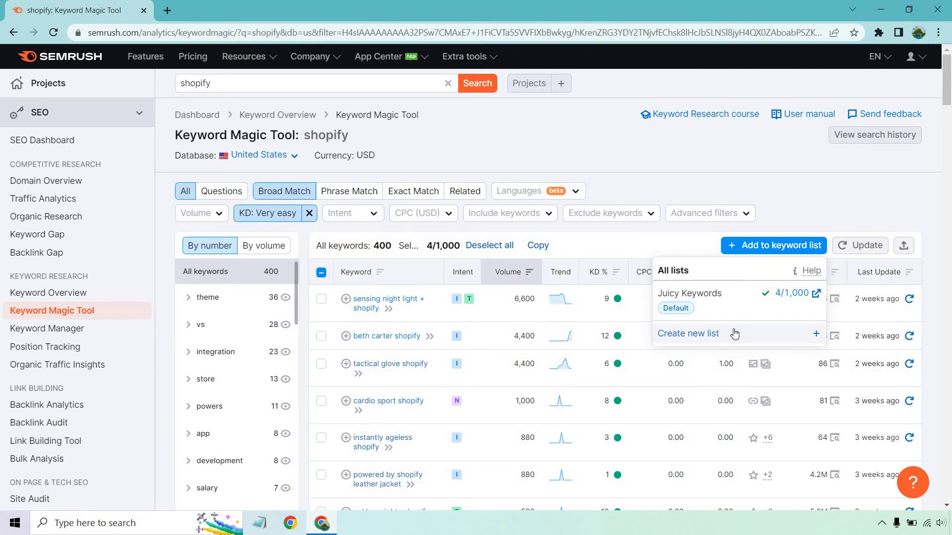
pyautogui.click(706, 187)
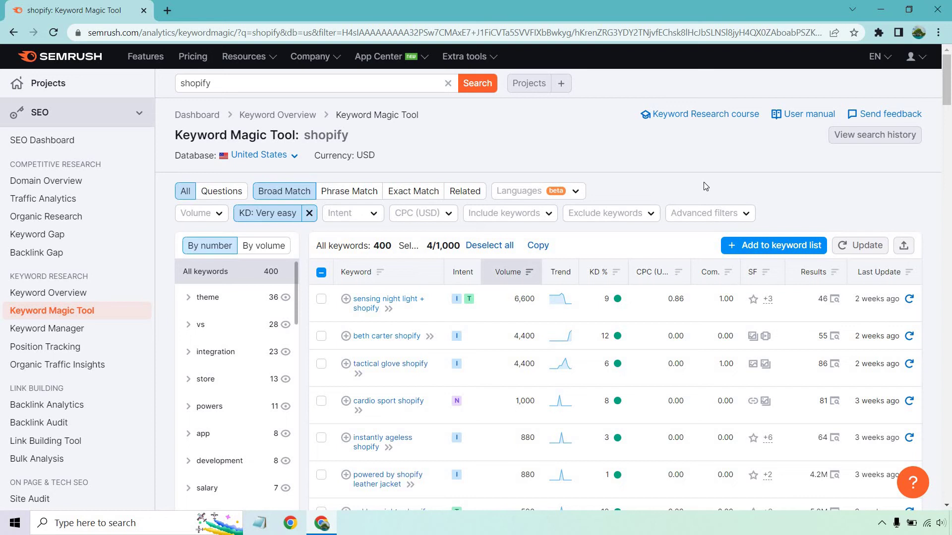
# - Open Juicy Keywords from Keyword Manager: 4 keywords, 210 total volume, 10% average KD
pyautogui.click(81, 329)
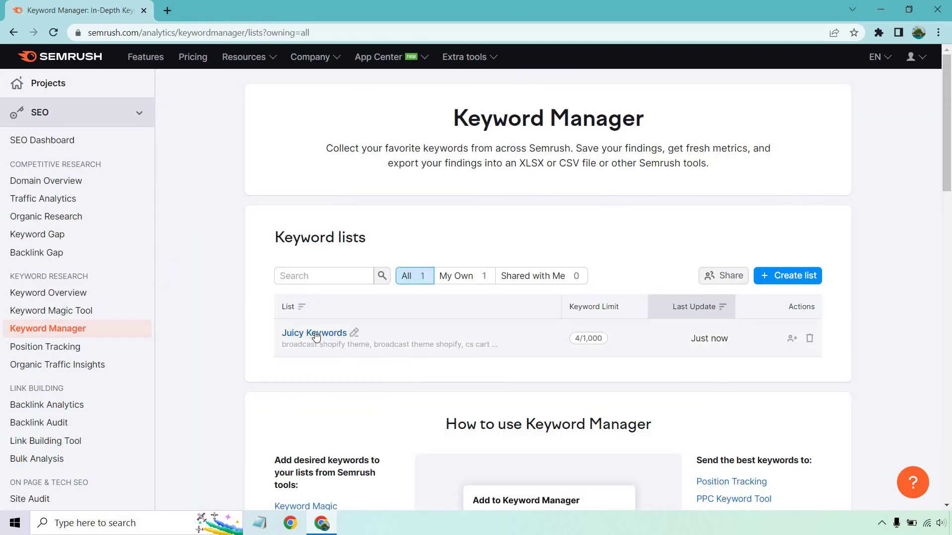
pyautogui.click(316, 334)
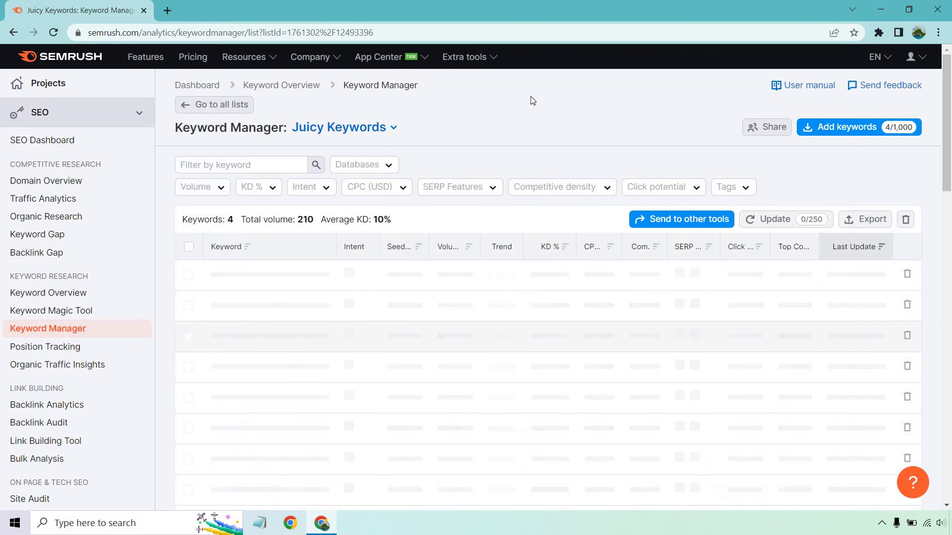